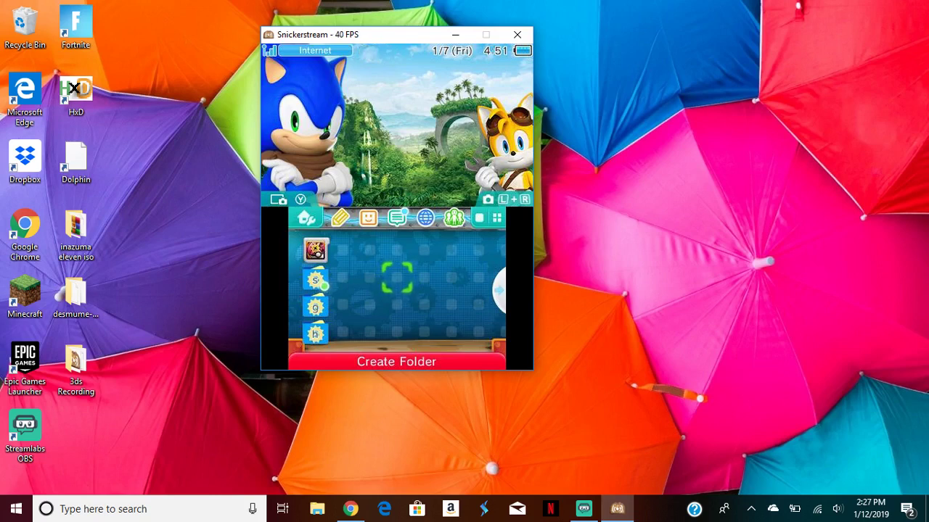
key("Left")
key("Left")
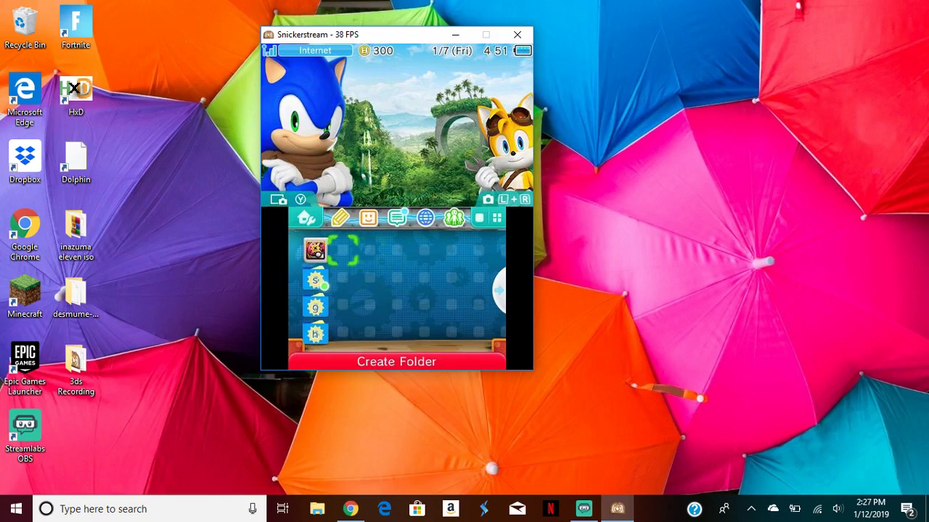
key("Down")
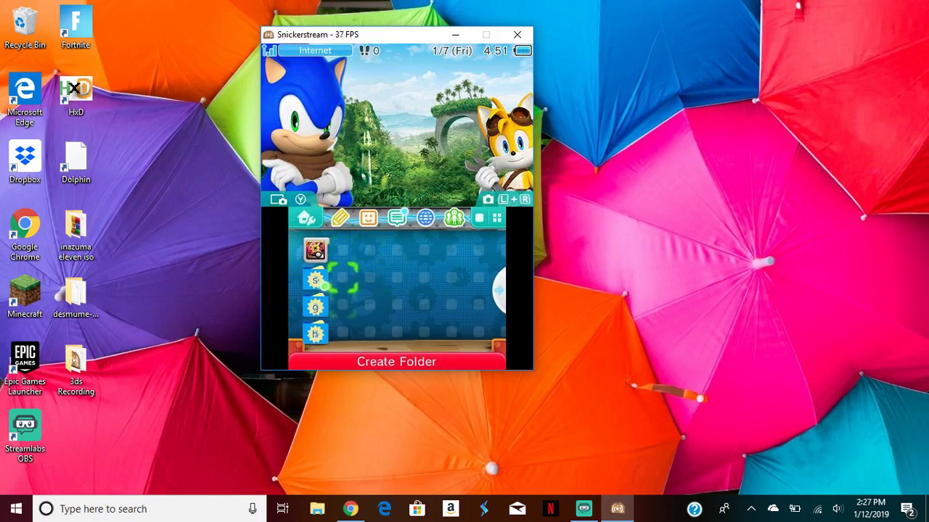
key("Up")
key("Right")
key("Left")
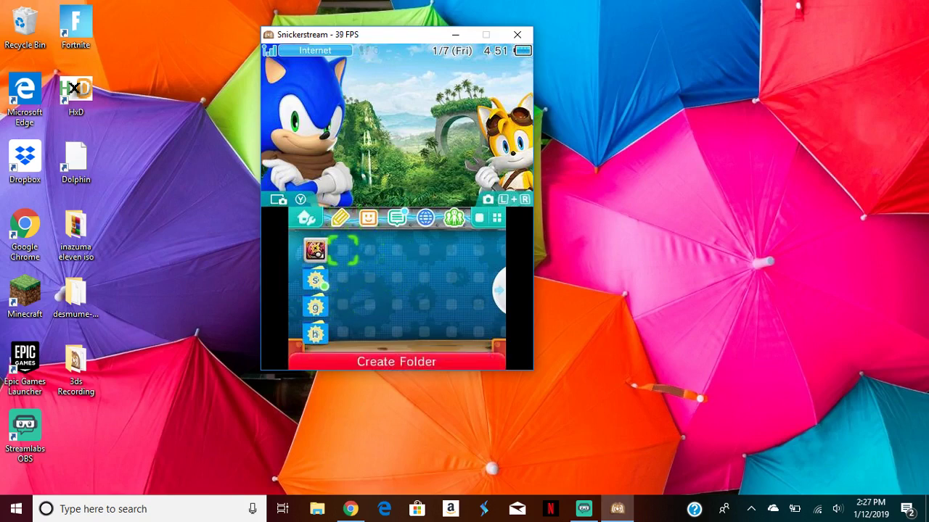
key("Left")
key("Right")
key("Down")
key("Left")
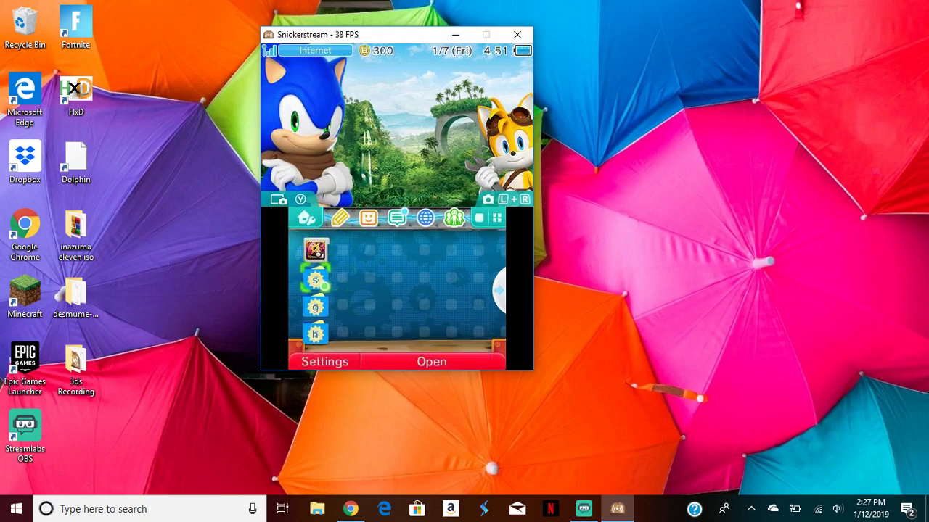
key("Up")
key("Right")
key("Right")
key("Right")
key("Right")
key("Down")
key("Down")
key("Up")
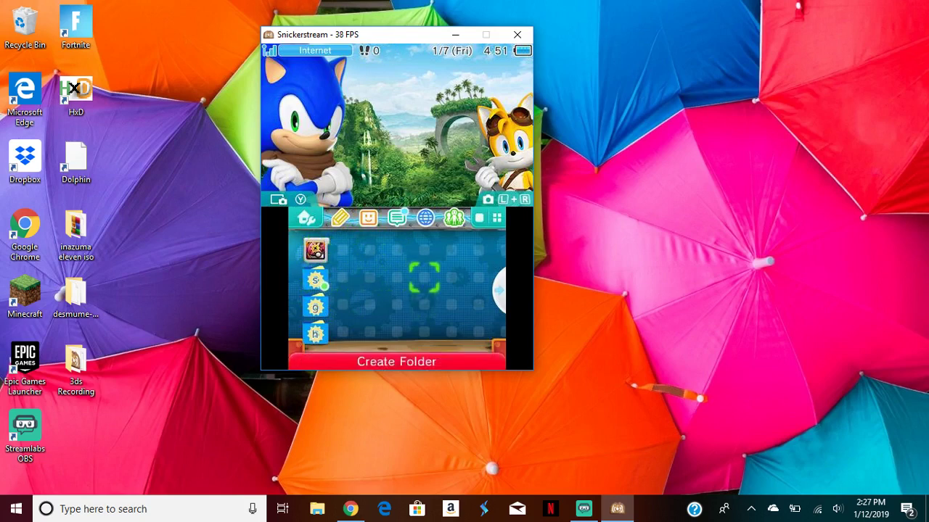
key("Up")
key("Up")
key("Down")
key("Left")
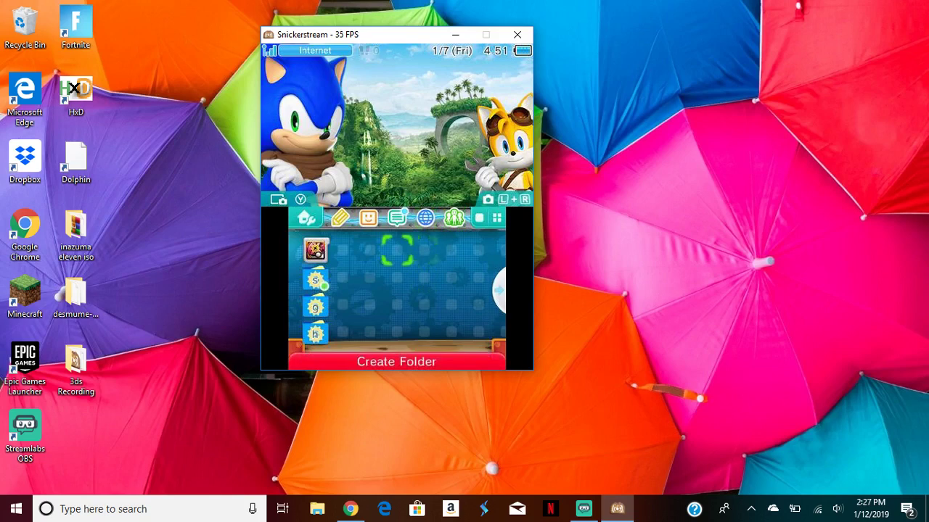
key("Left")
key("Left")
key("Down")
key("Right")
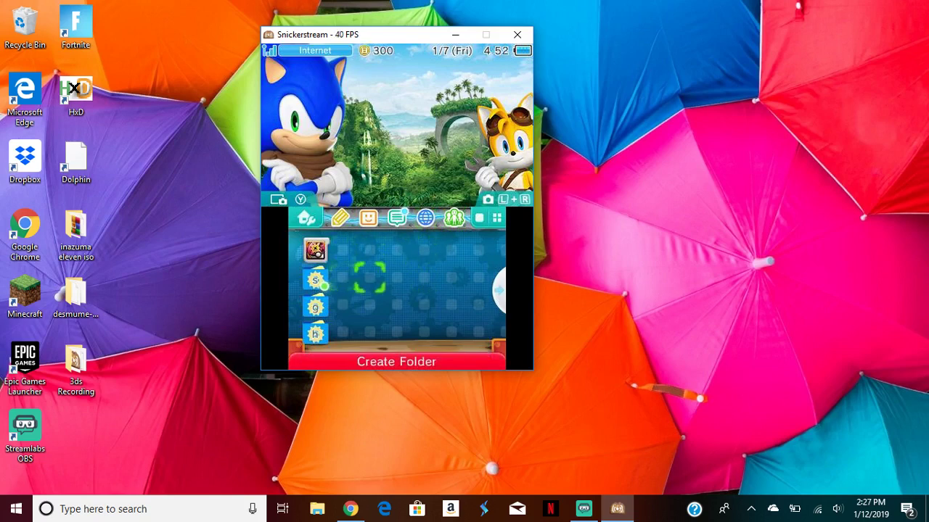
key("Up")
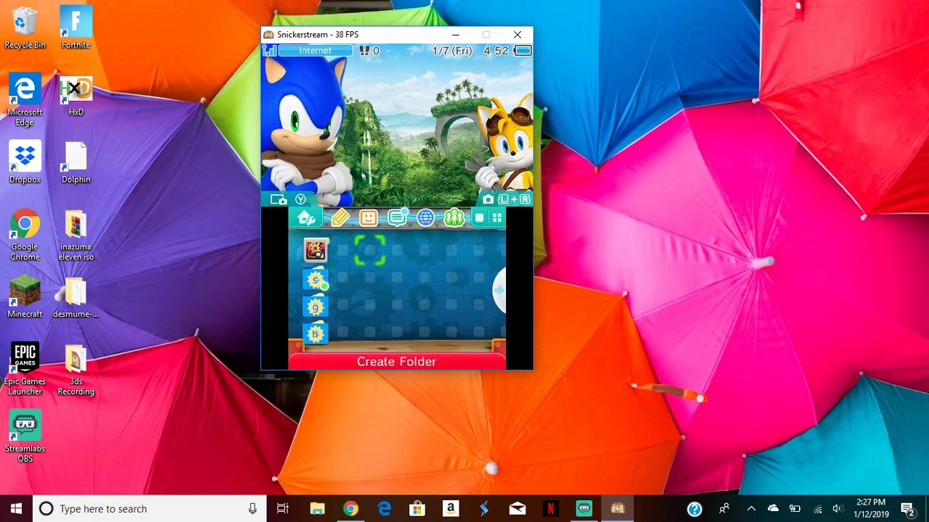
key("Left")
key("Left")
key("Right")
key("Down")
key("Right")
key("Right")
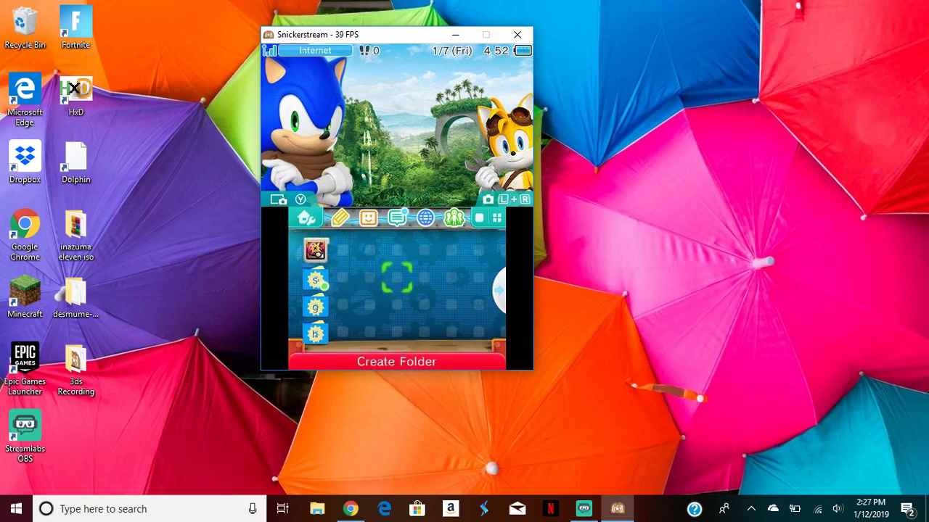
Step: Minimize the 3DS stream window and switch to Chrome with the Nanquitas/BootNTR releases page
left_click(456, 34)
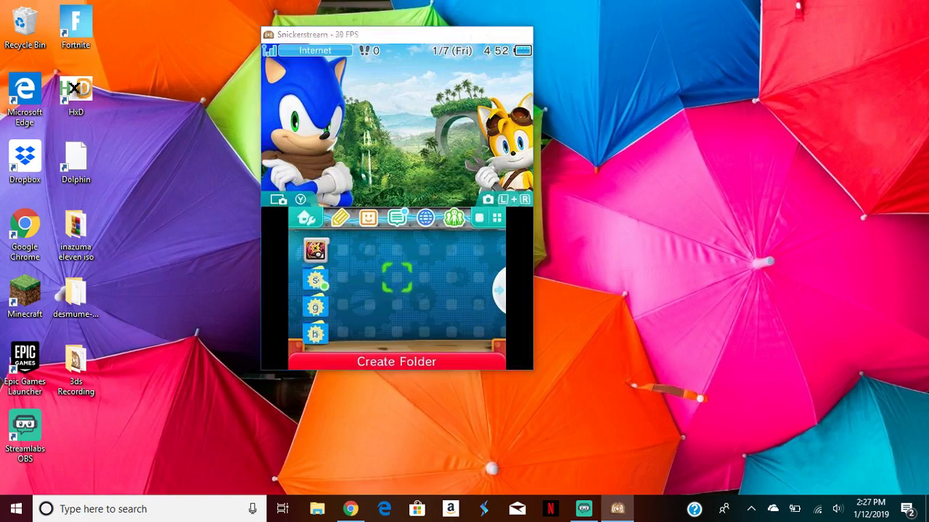
left_click(350, 508)
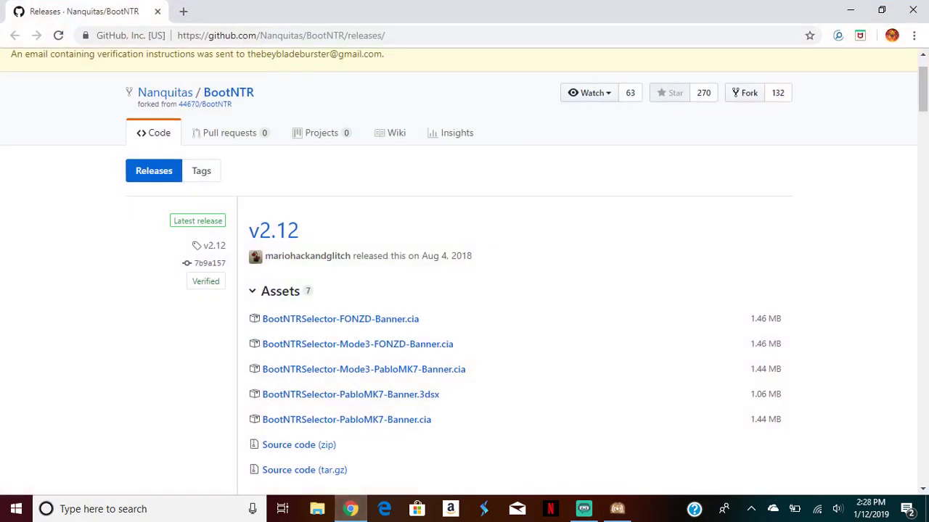
left_click(281, 35)
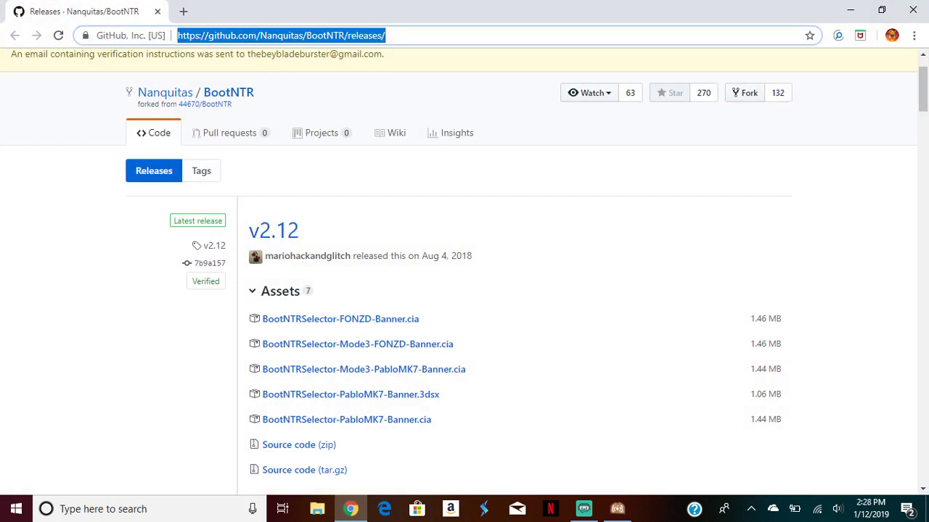
key("Escape")
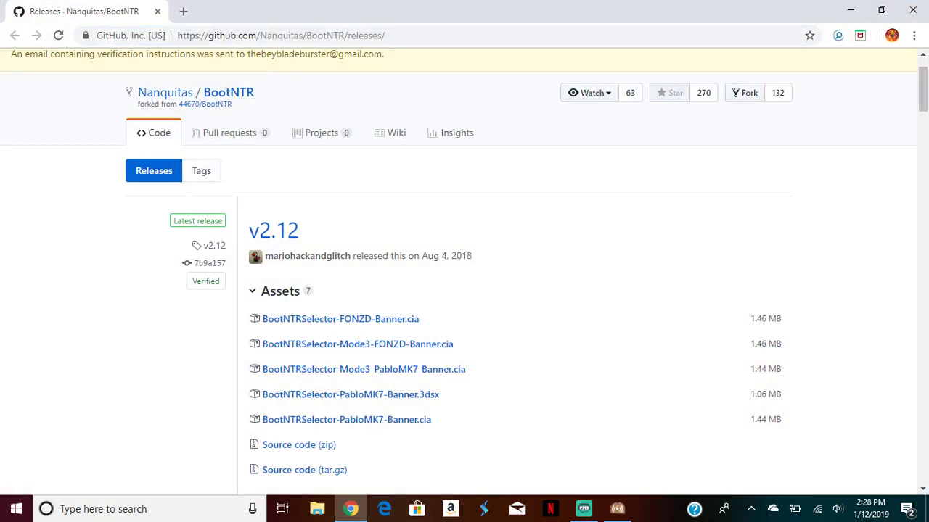
Step: Download BootNTRSelector-FONZD-Banner.cia from the v2.12 release and shrink the browser window to about half the screen width
scroll(464, 269, "down", 2)
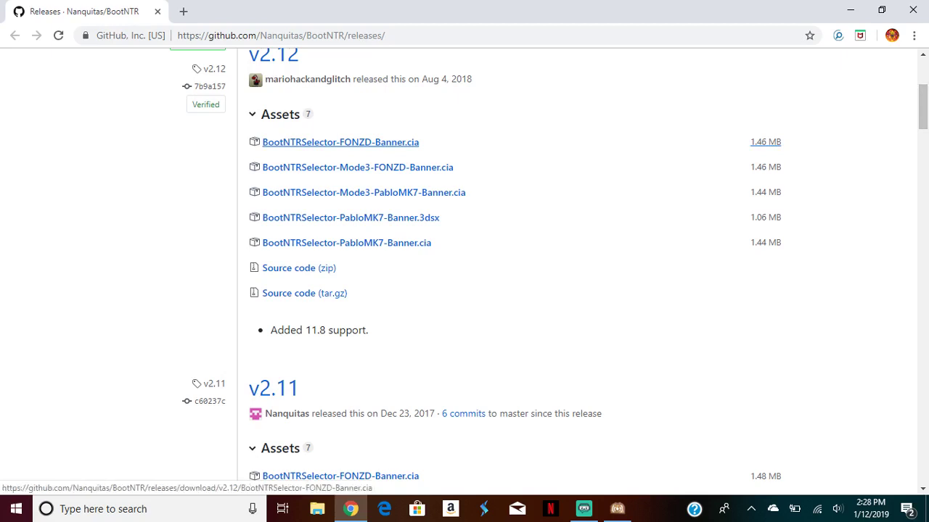
left_click(340, 142)
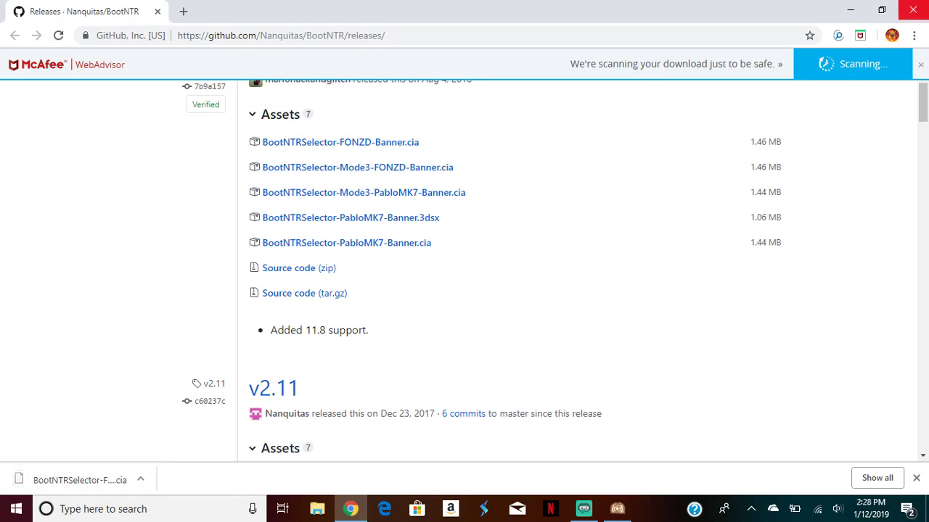
left_click(881, 10)
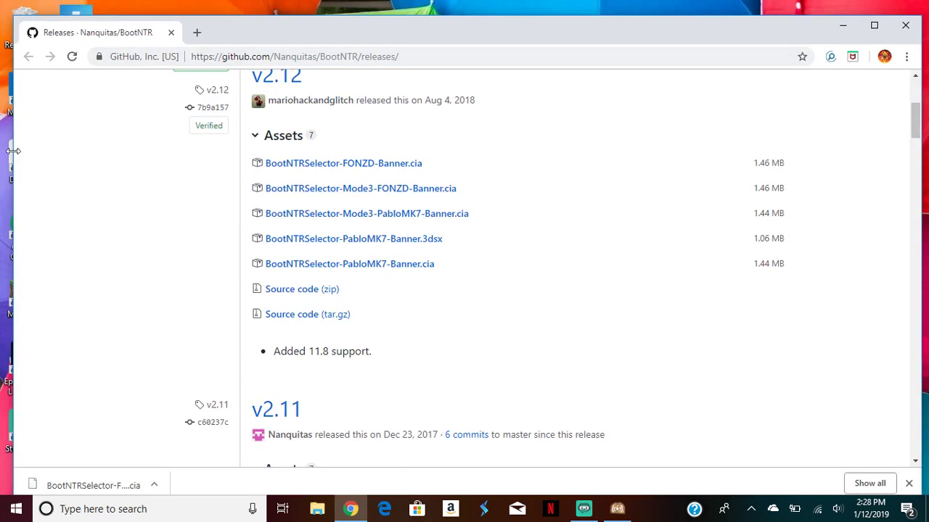
left_click_drag(13, 152, 427, 125)
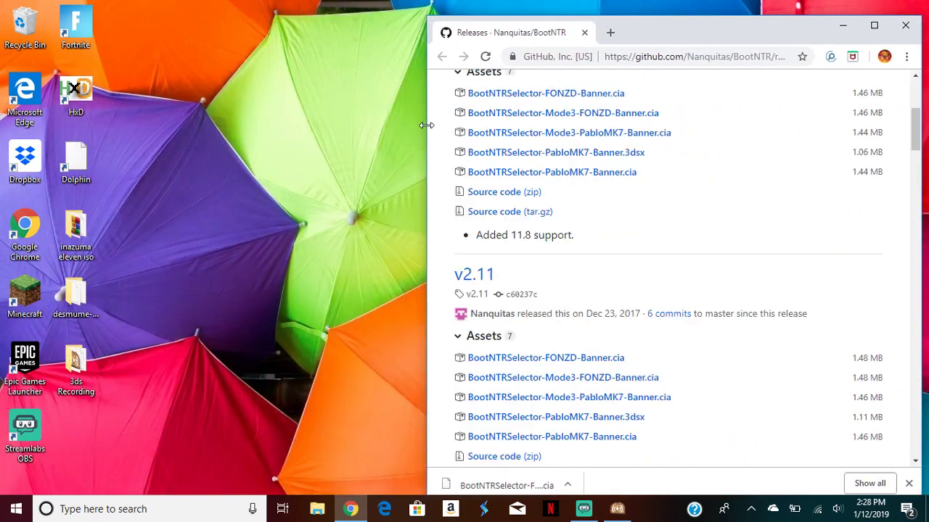
Step: Switch to Snickerstream, try to connect to the 3DS with the existing NTR CFW settings, and minimize its window
left_click(617, 509)
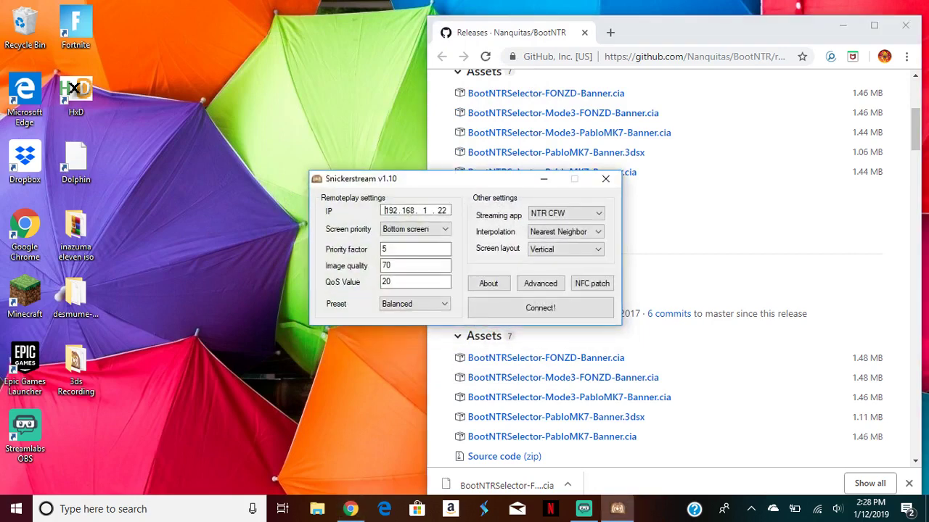
left_click(617, 509)
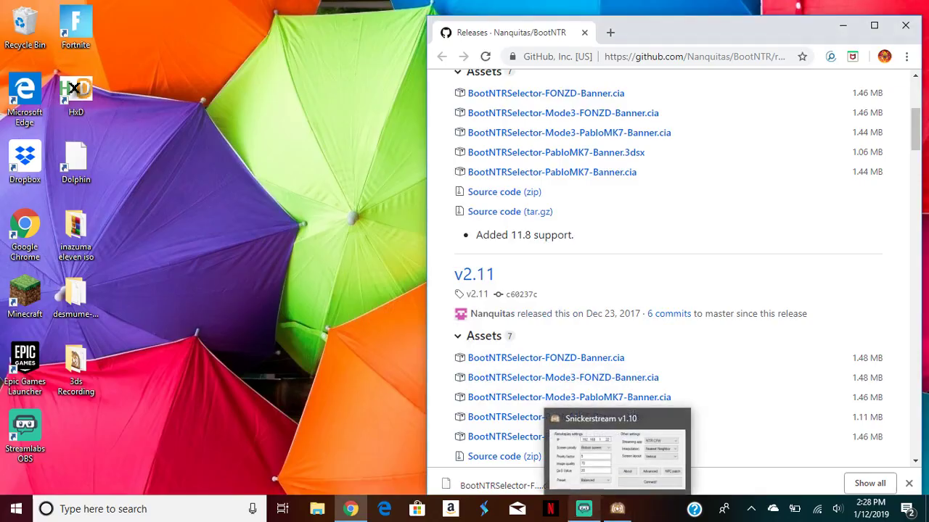
left_click(583, 509)
left_click(583, 508)
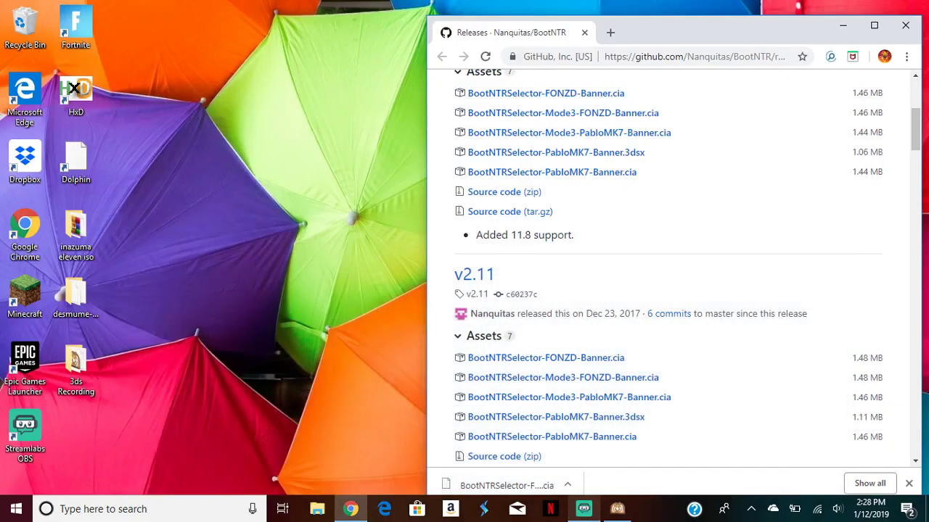
left_click(617, 508)
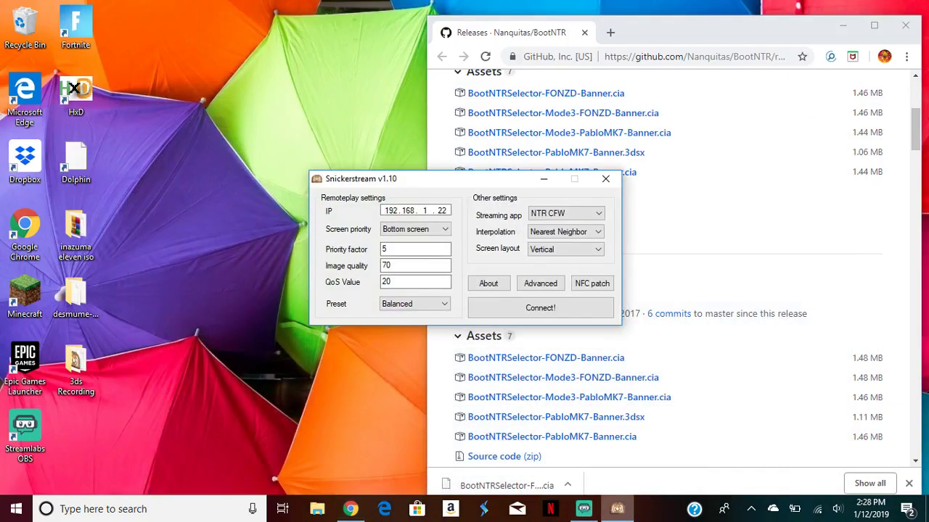
left_click(617, 508)
left_click(616, 509)
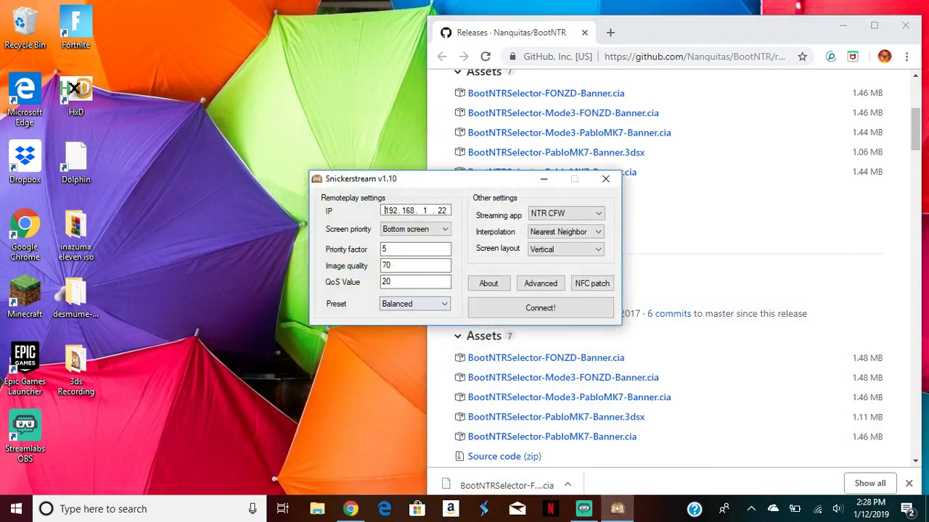
left_click(540, 308)
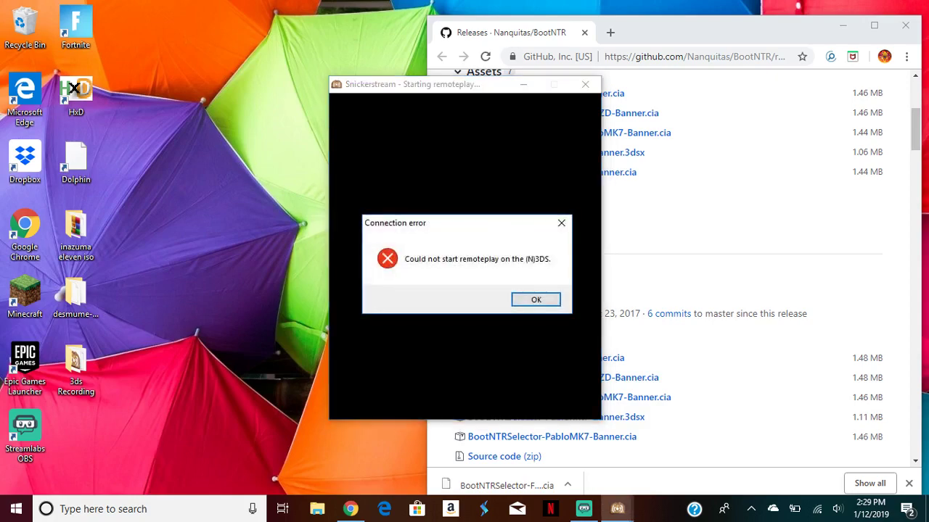
key("Return")
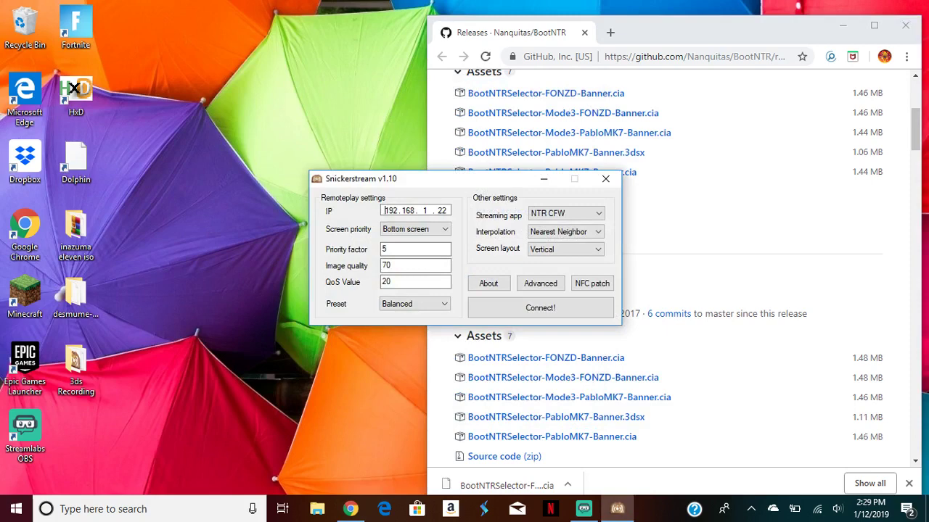
left_click(544, 178)
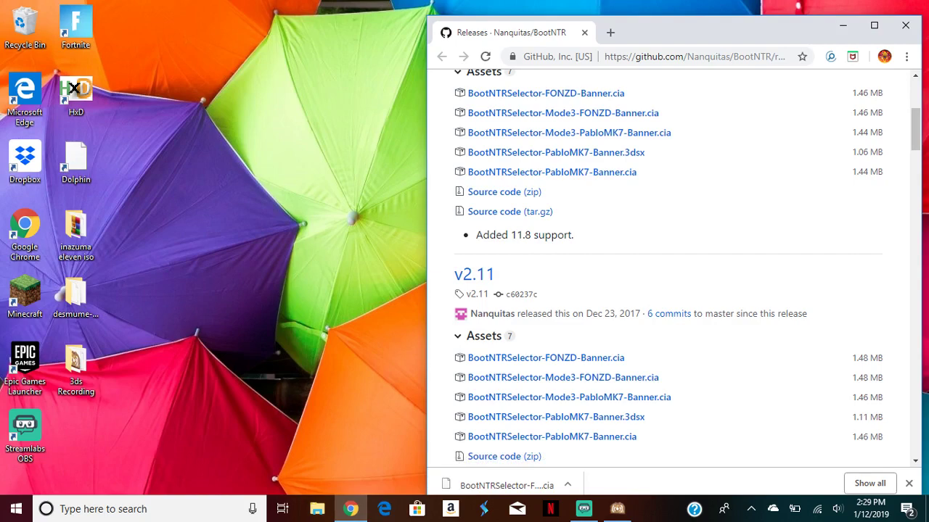
Step: In File Explorer, copy the downloaded BootNTRSelector-FONZD-Banner.cia into the cias folder on the microSD of network computer 3DS-3265
left_click(317, 509)
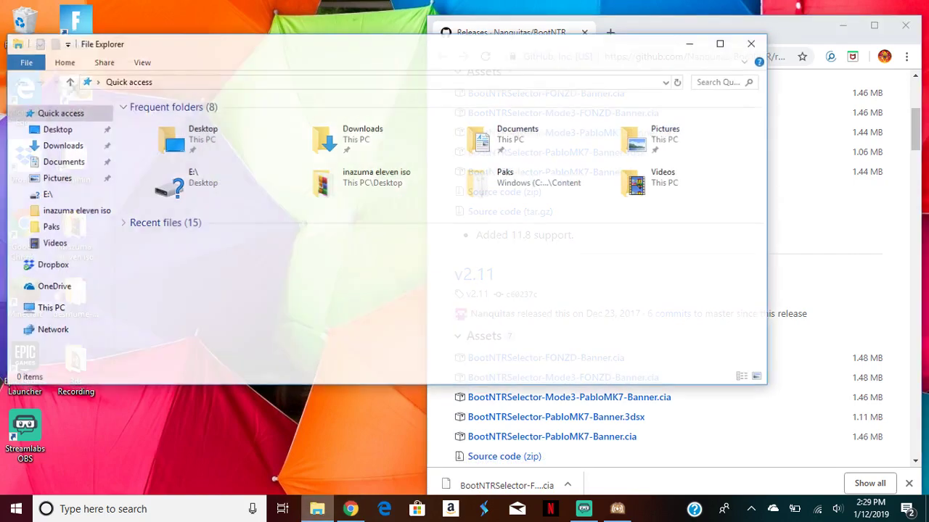
left_click(51, 330)
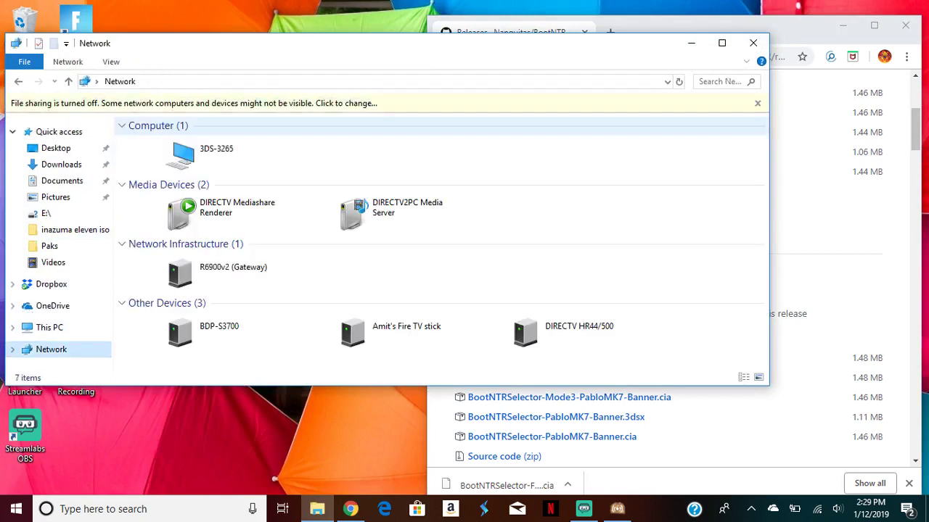
double_click(208, 153)
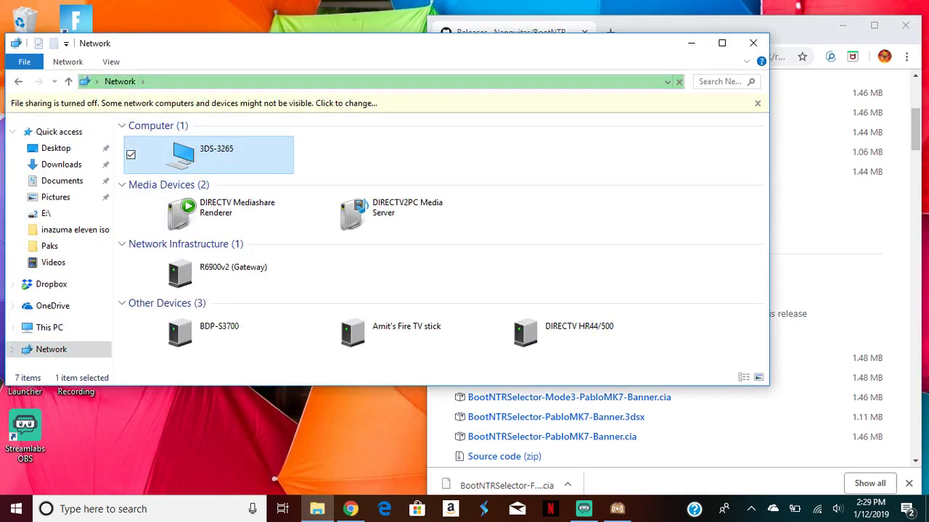
double_click(211, 116)
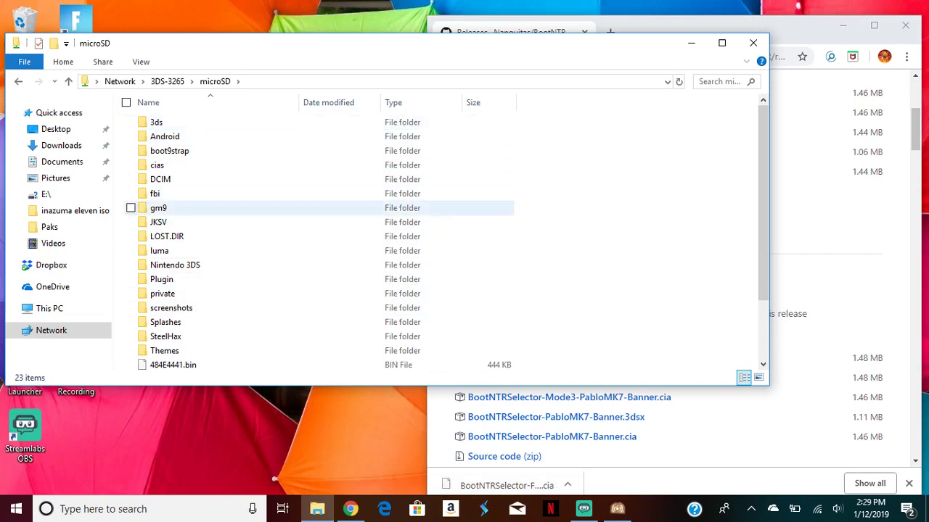
double_click(156, 165)
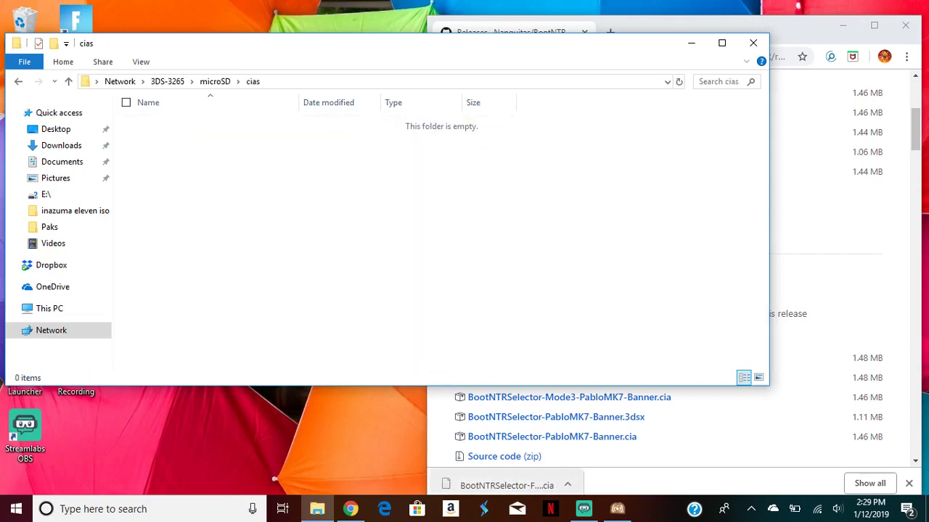
left_click_drag(501, 485, 318, 508)
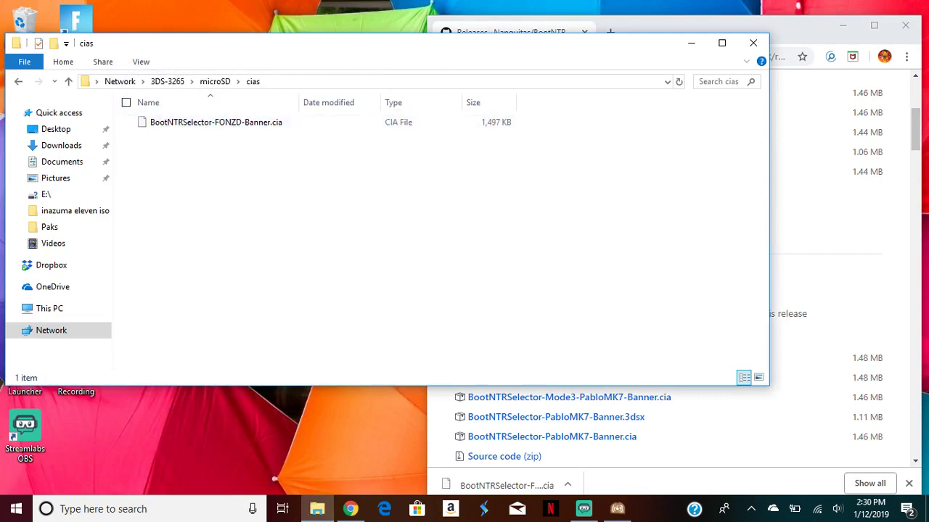
Step: Look over the v2.12 release assets in Chrome, and minimize the cias folder window
key("alt+Tab")
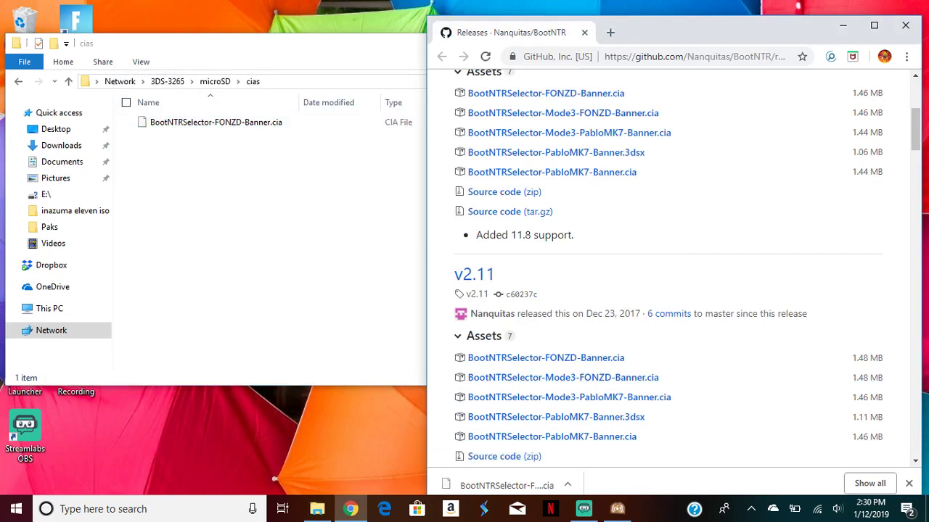
scroll(673, 271, "up", 1)
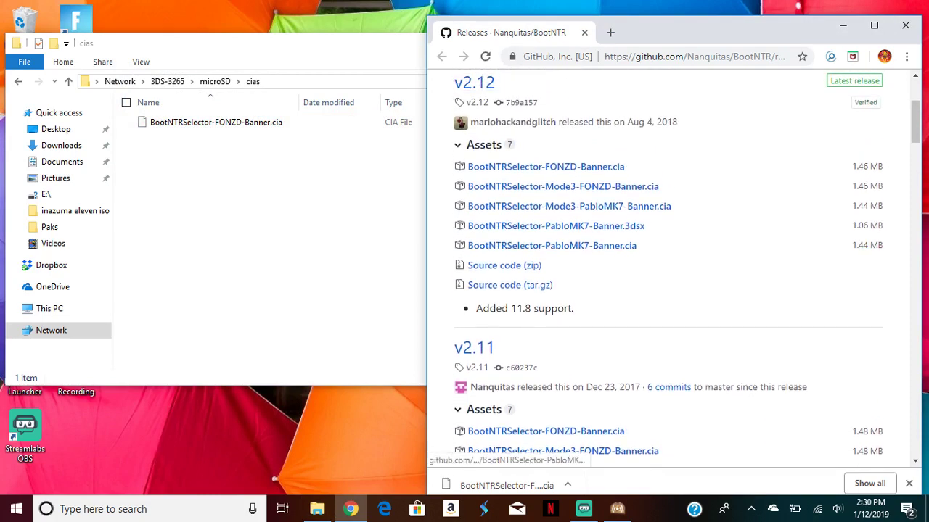
key("alt+Tab")
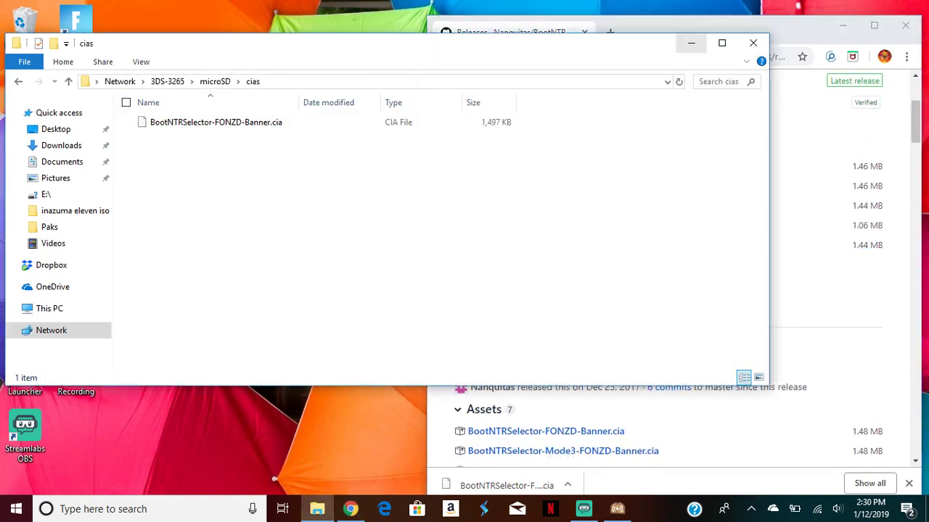
left_click(691, 43)
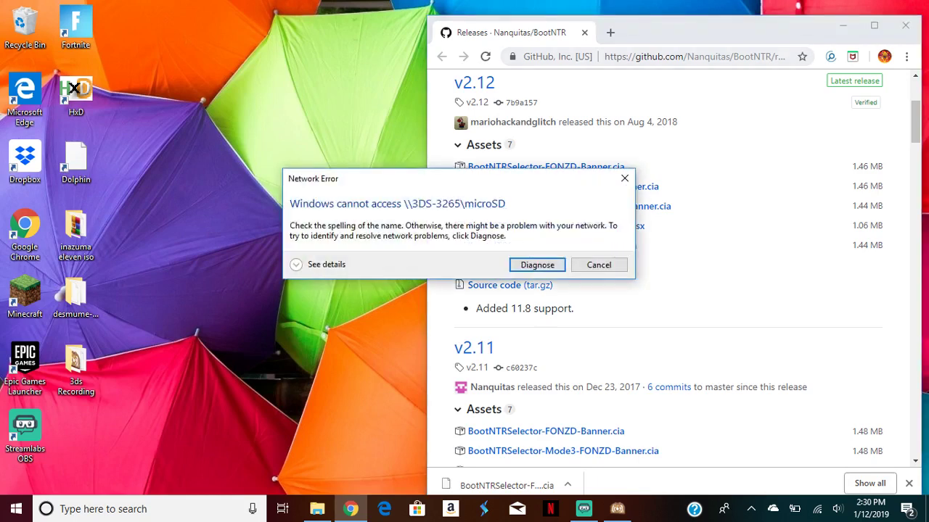
Step: Dismiss the network error and diagnostics for the microSD share, and minimize the Snickerstream and Chrome windows
key("Return")
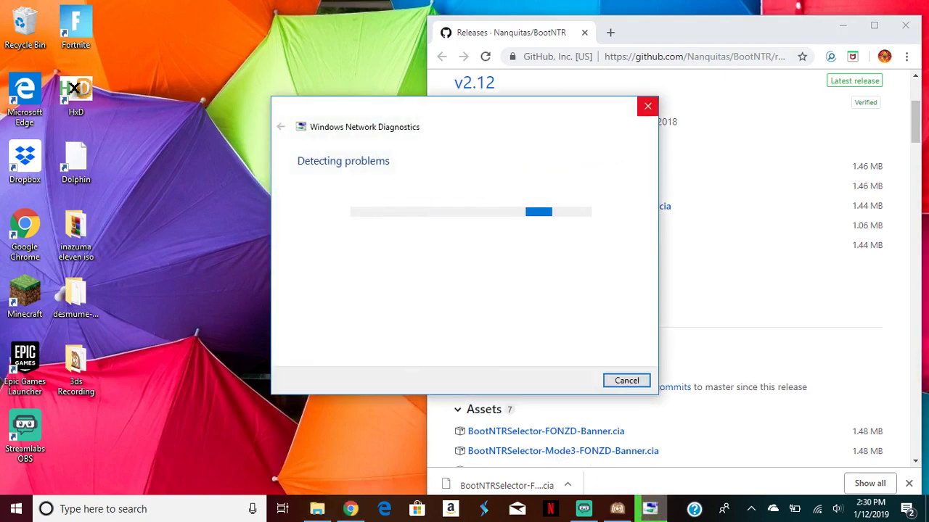
left_click(648, 105)
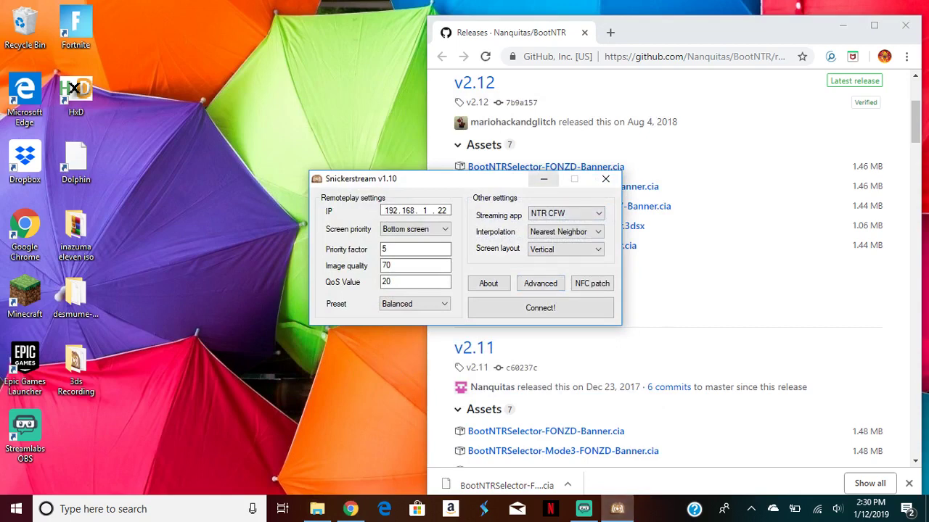
left_click(543, 179)
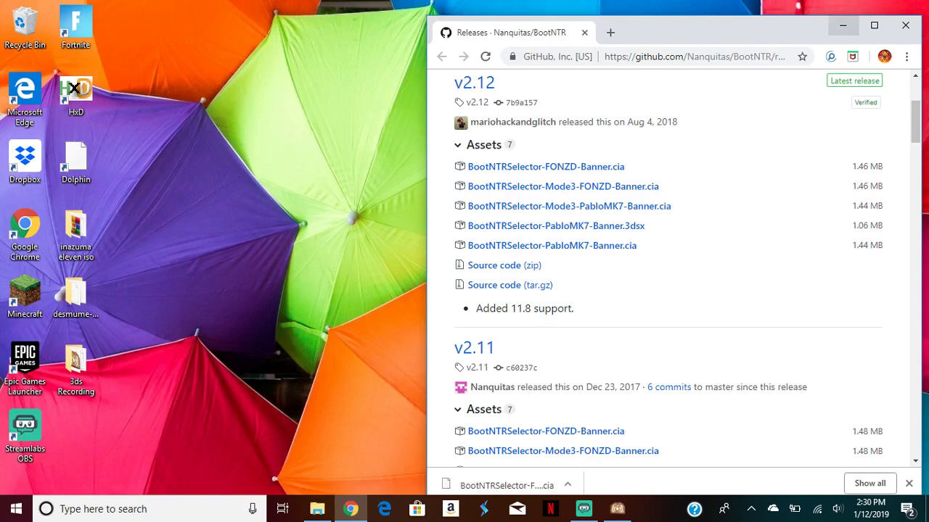
left_click(843, 26)
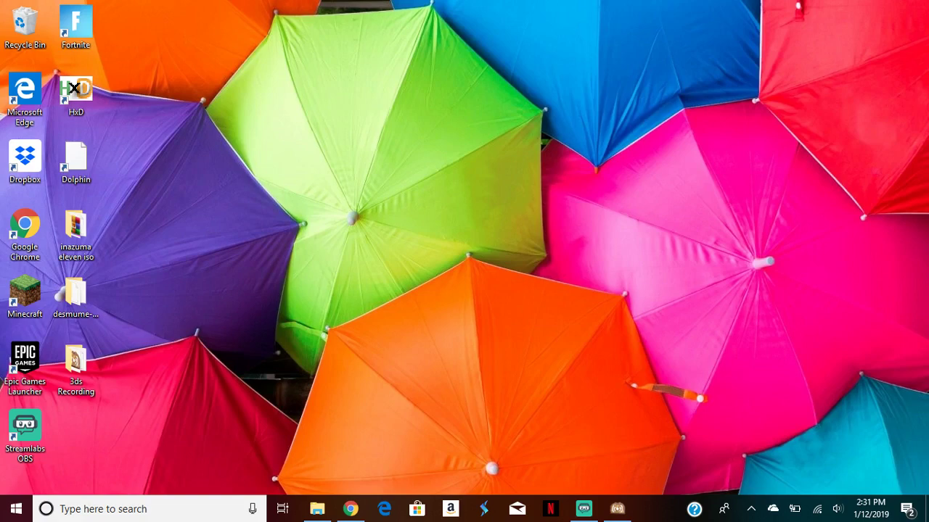
Step: Restore Snickerstream and connect to the 3DS using the existing NTR CFW settings and Balanced preset
left_click(617, 509)
left_click(540, 308)
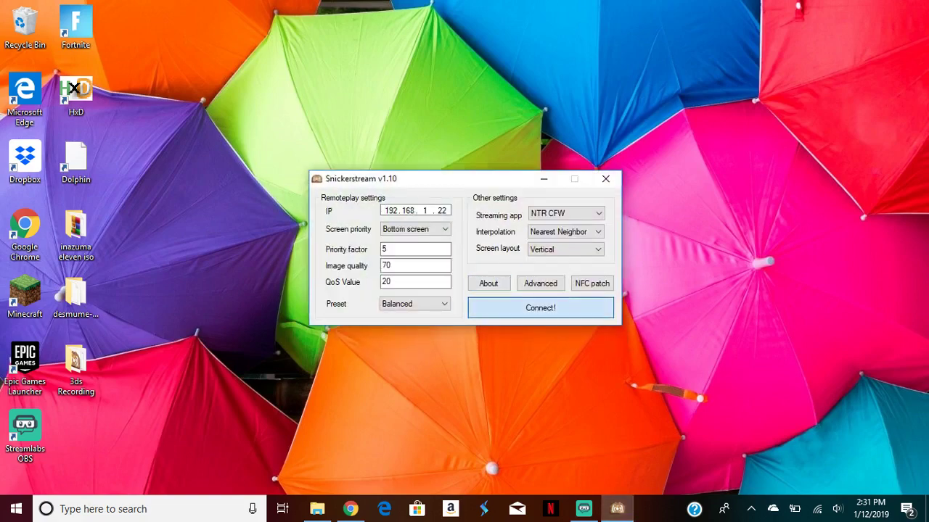
key("Return")
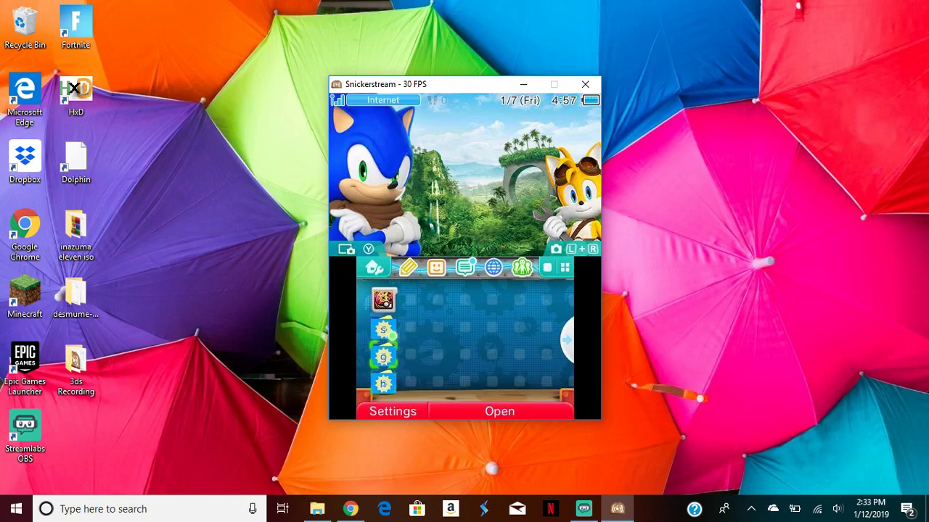
Step: Check the streamed 3DS home menu by moving the selection between the first-column icons and the neighbouring empty slots
left_click(409, 328)
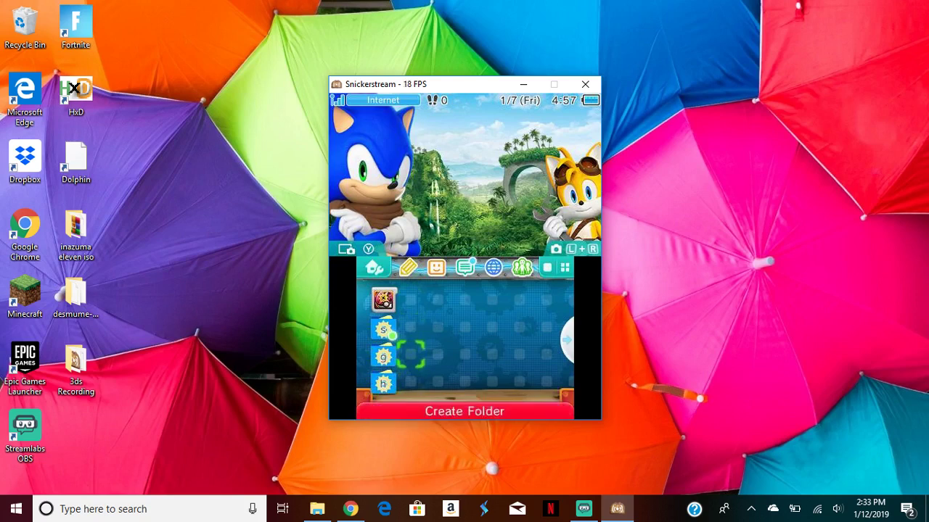
left_click(410, 301)
key("Down")
key("Up")
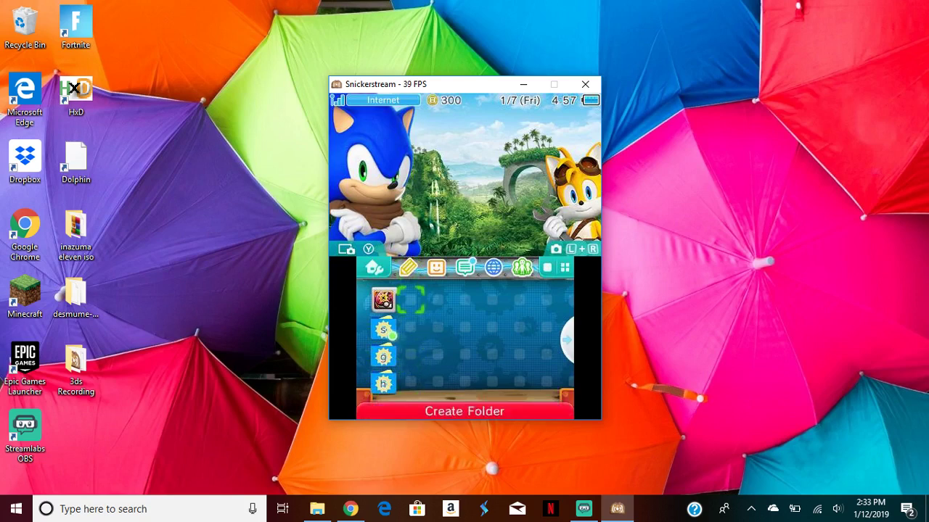
key("Up")
left_click(410, 356)
left_click(410, 301)
left_click(383, 300)
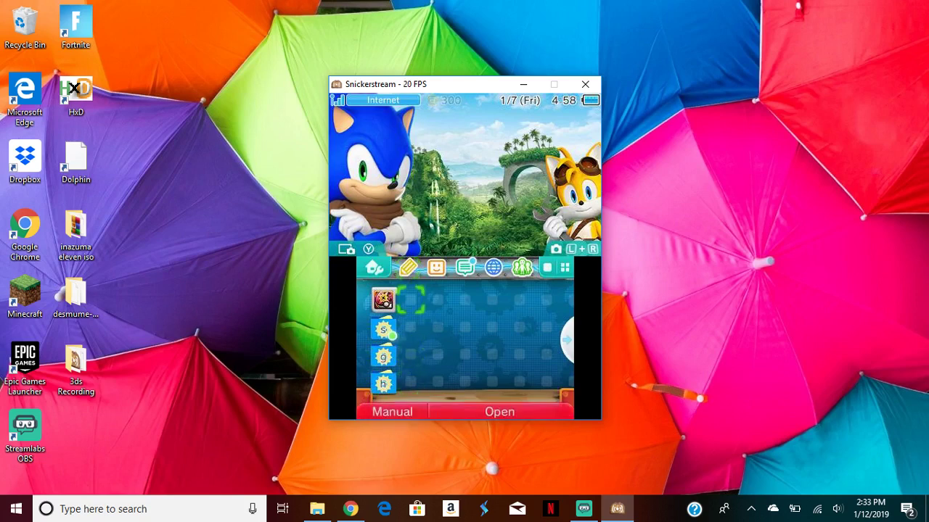
left_click(410, 328)
left_click(410, 301)
left_click(384, 299)
left_click(410, 301)
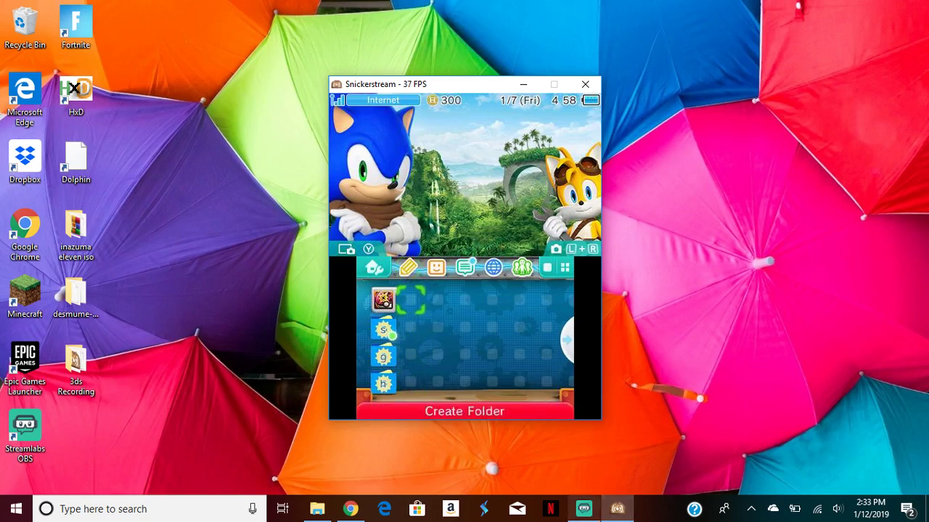
Step: Bring up the window options for the running Streamlabs OBS
right_click(584, 508)
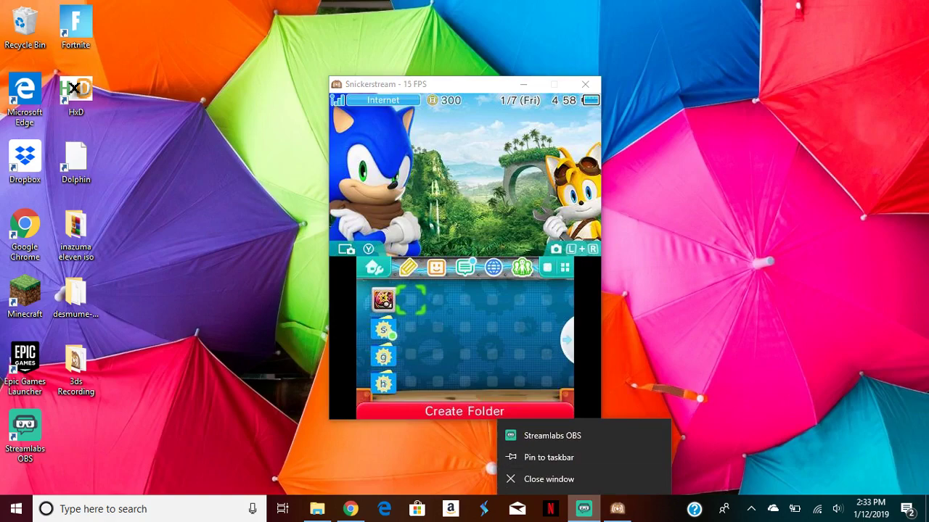